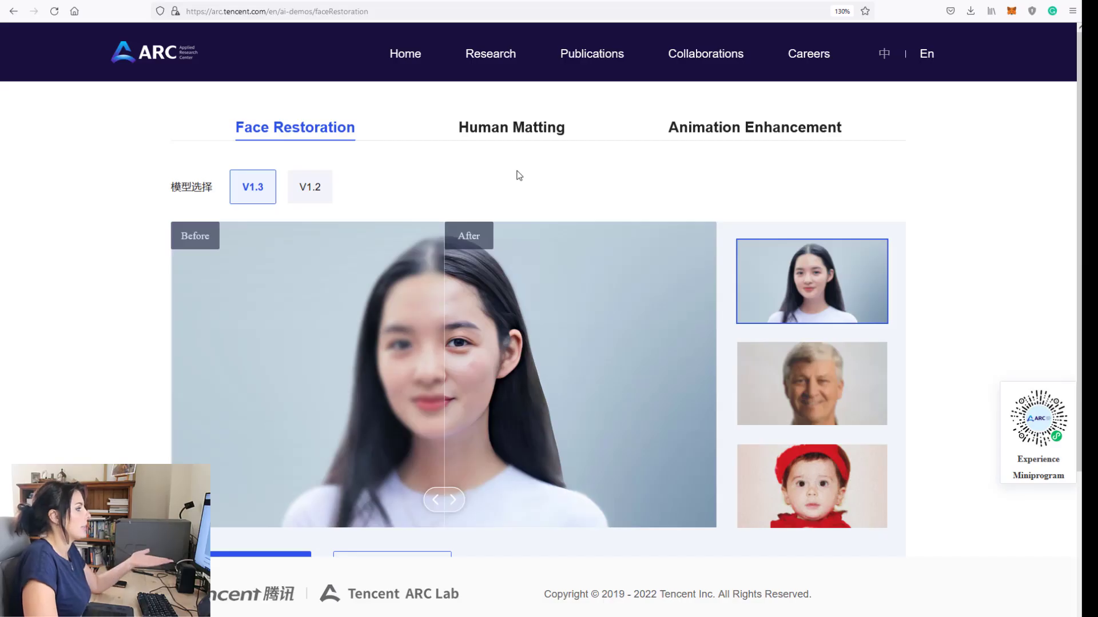
Step: Zoom the Face Restoration demo page out to 120% so the whole demo fits on screen
scroll(517, 155, down, 2)
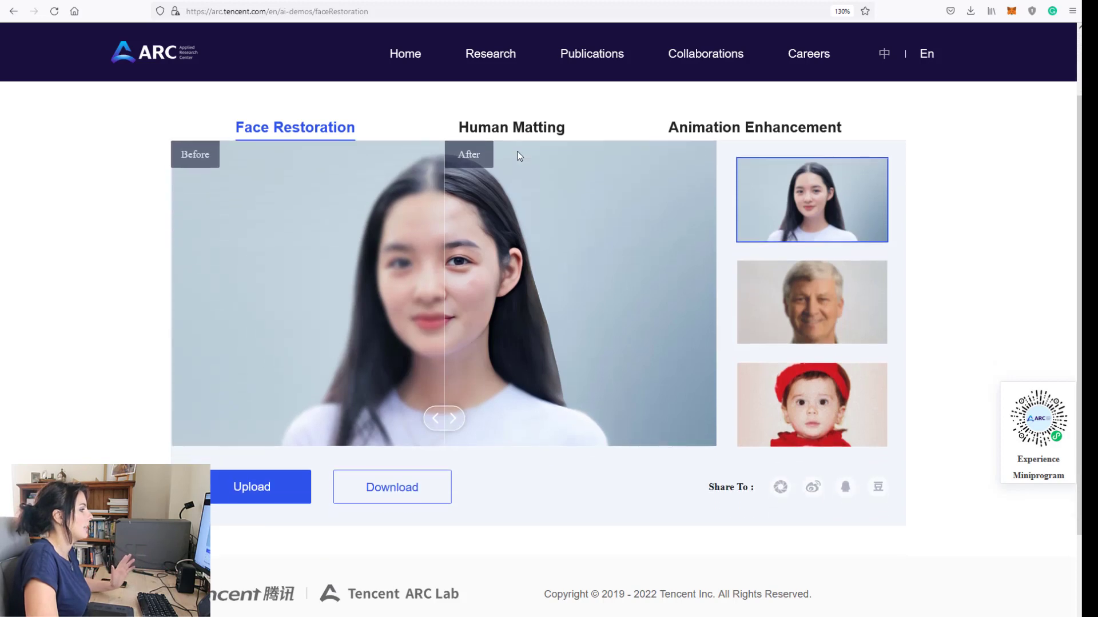
key(ctrl+minus)
scroll(517, 152, up, 2)
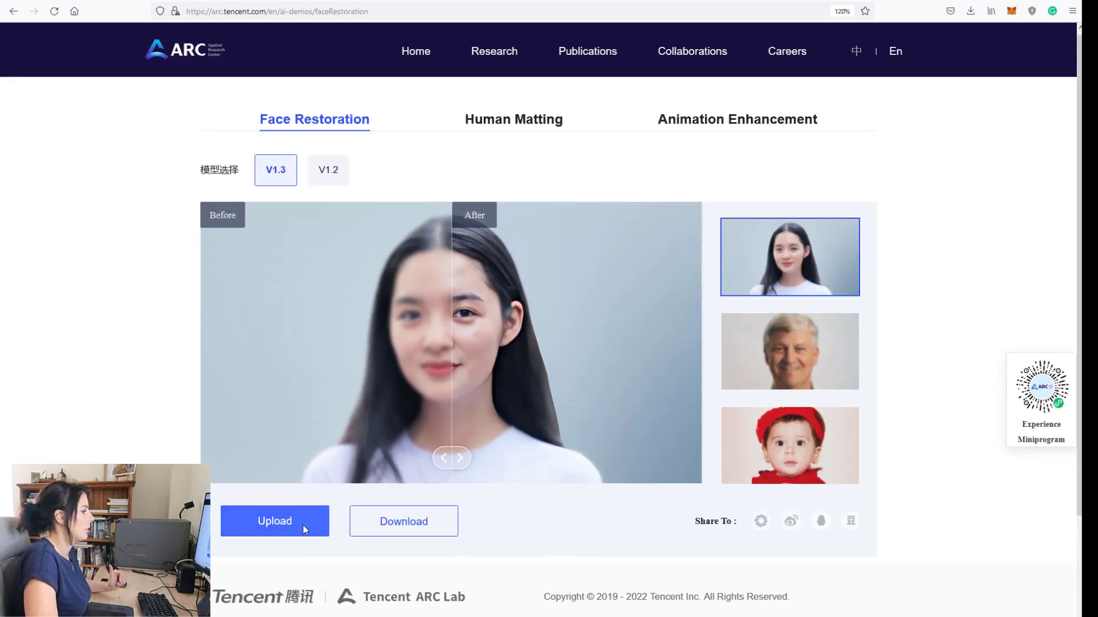
Step: Upload the ocean-waves portrait of the blonde woman and let ARC restore her face
click(305, 527)
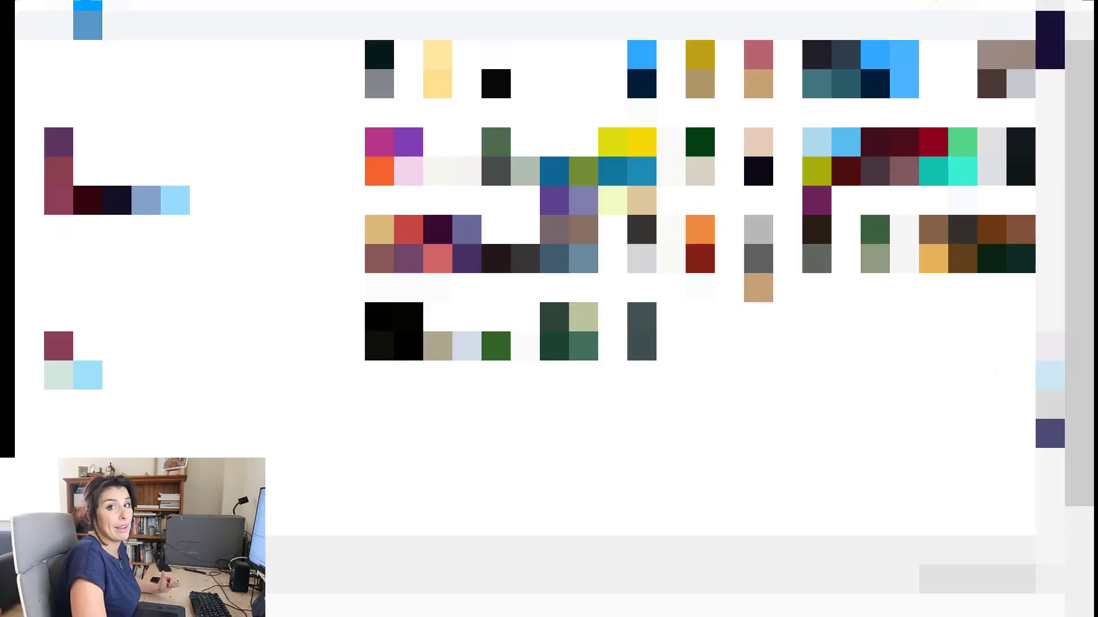
double_click(629, 229)
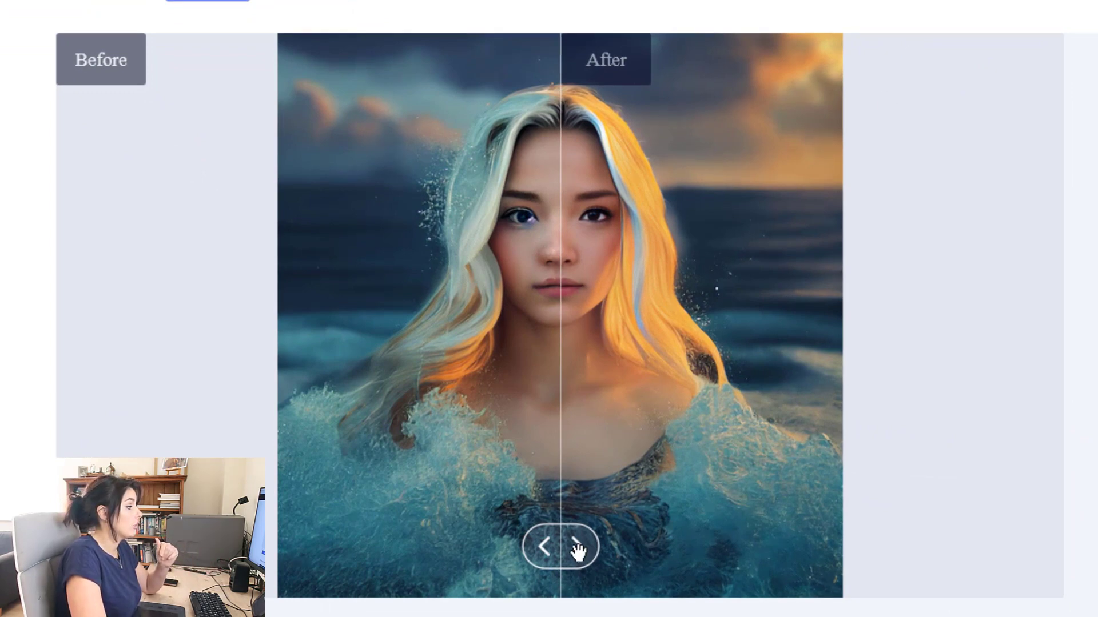
mouse_move(578, 551)
mouse_down()
mouse_move(449, 564)
mouse_move(554, 542)
mouse_move(783, 540)
mouse_move(467, 541)
mouse_move(706, 512)
mouse_move(472, 540)
mouse_move(662, 522)
mouse_move(574, 533)
mouse_up()
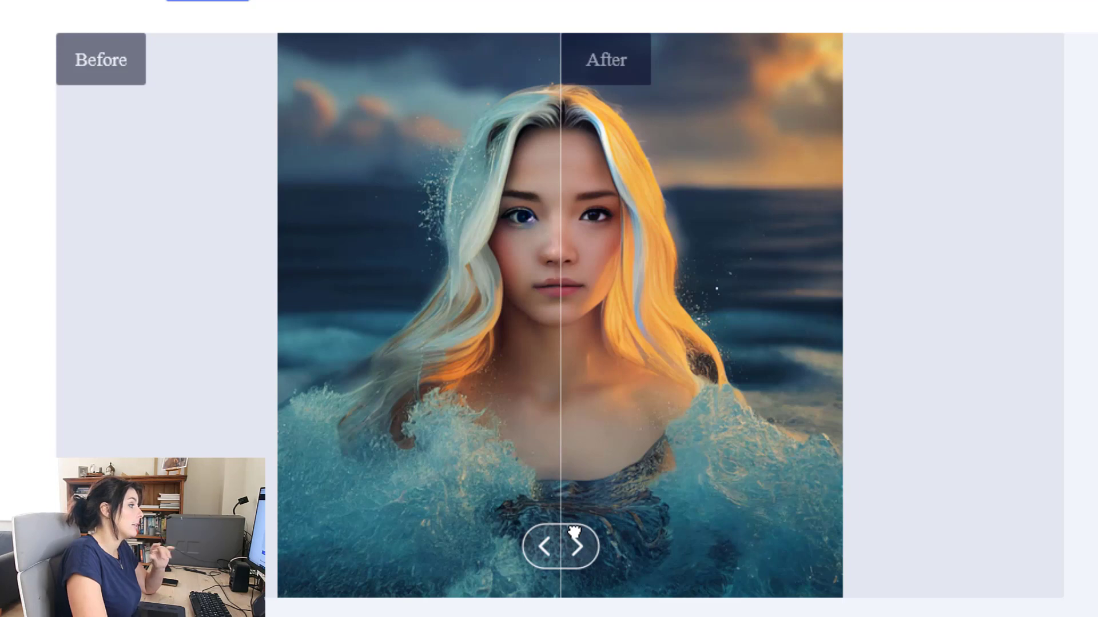
mouse_move(574, 533)
mouse_down()
mouse_move(475, 525)
mouse_move(621, 510)
mouse_move(574, 524)
mouse_up()
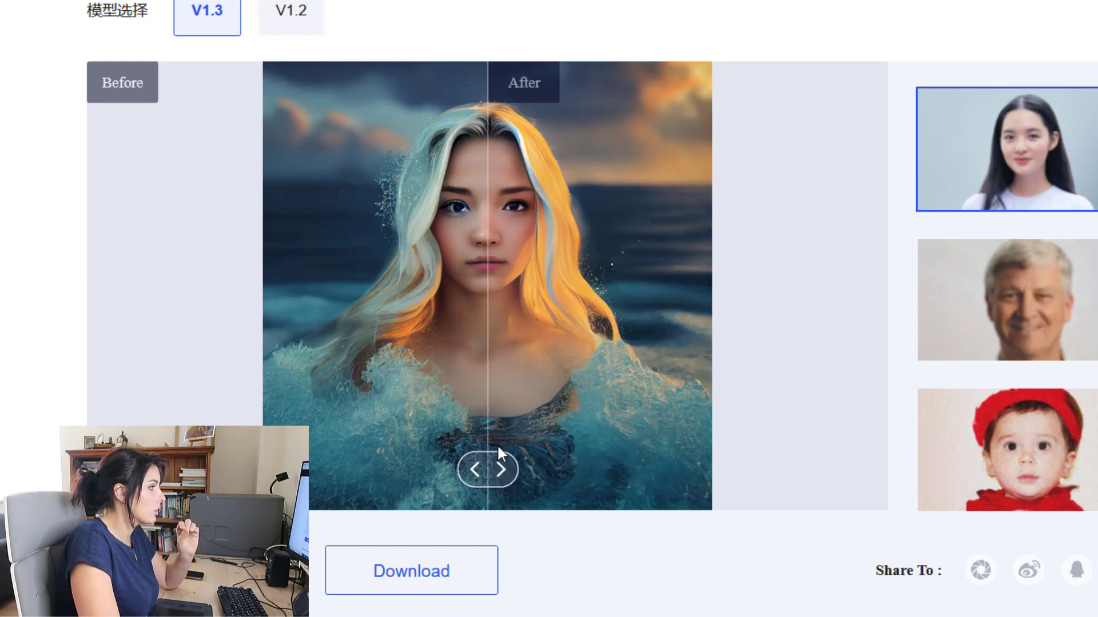
drag(498, 448, 374, 453)
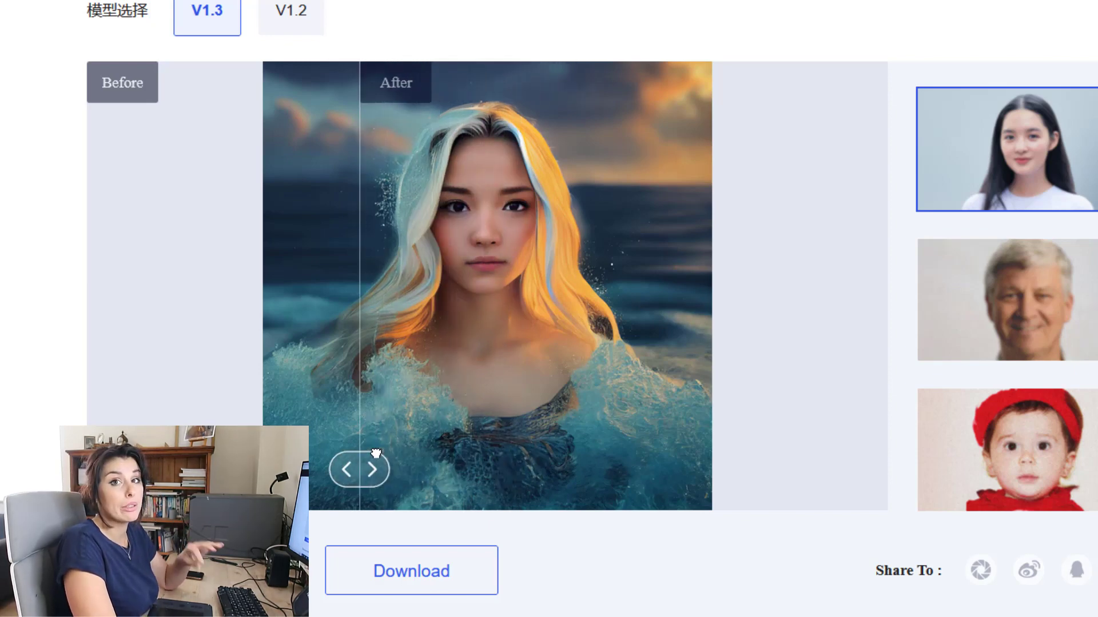
drag(376, 454, 449, 422)
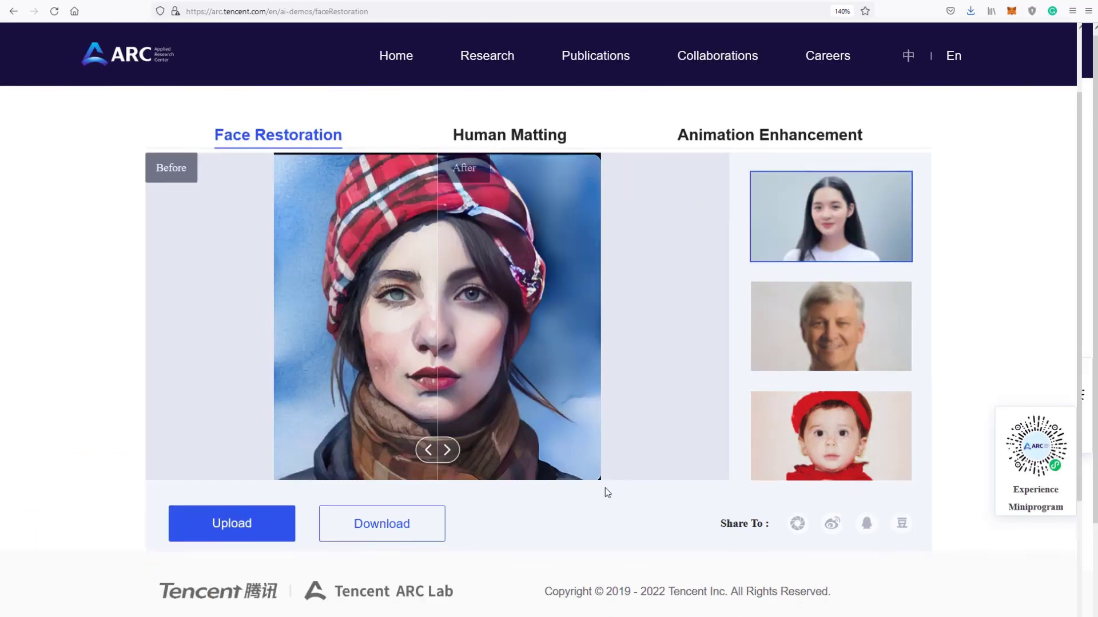
drag(433, 450, 554, 465)
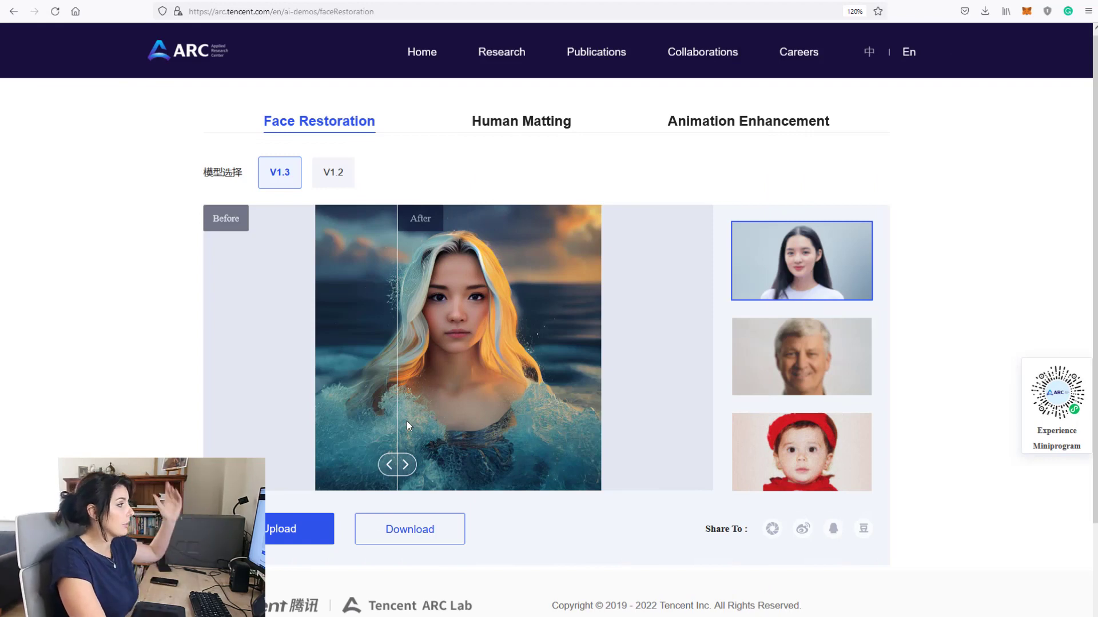
drag(407, 421, 394, 421)
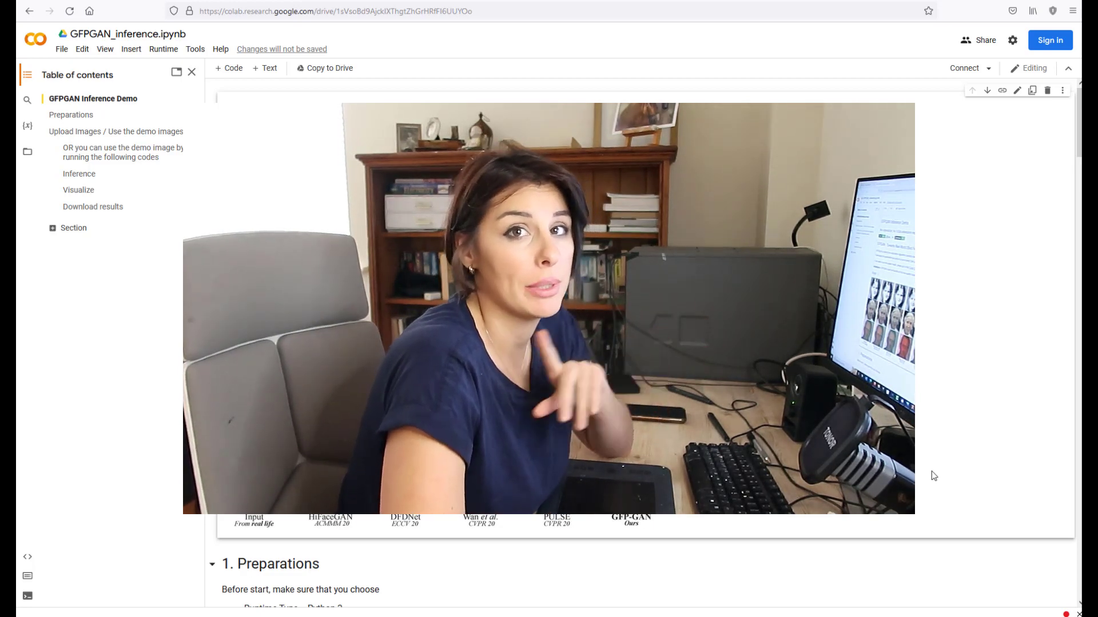
Step: Connect the GFPGAN_inference.ipynb notebook to a hosted runtime
click(965, 71)
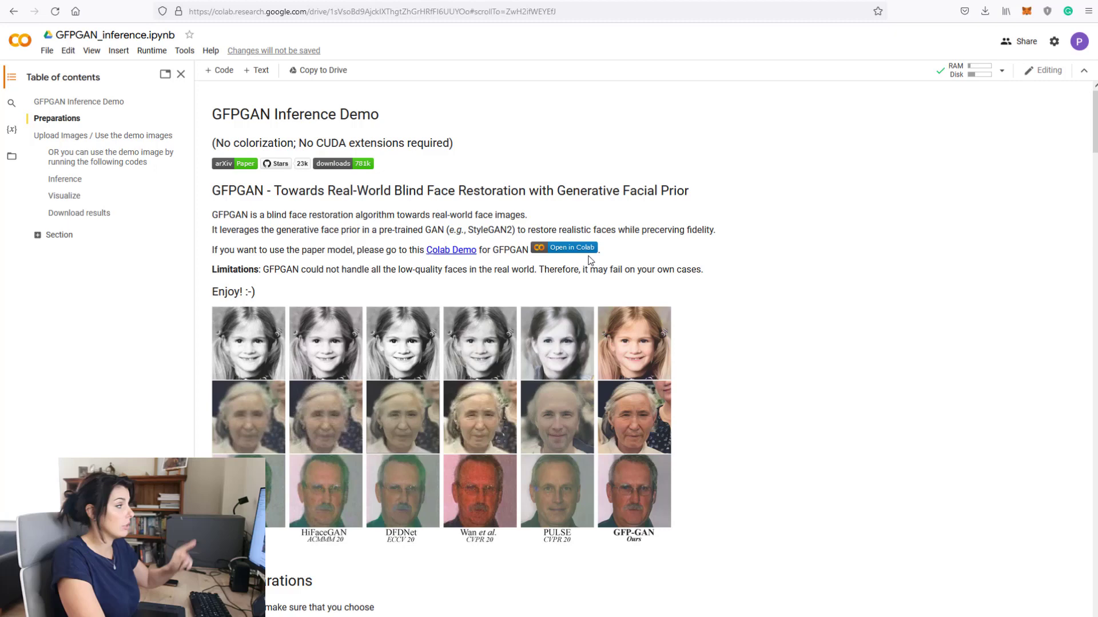
Step: Follow the Preparations cell's pip and wget output until GFPGANv1.3.pth is downloaded
scroll(375, 204, down, 5)
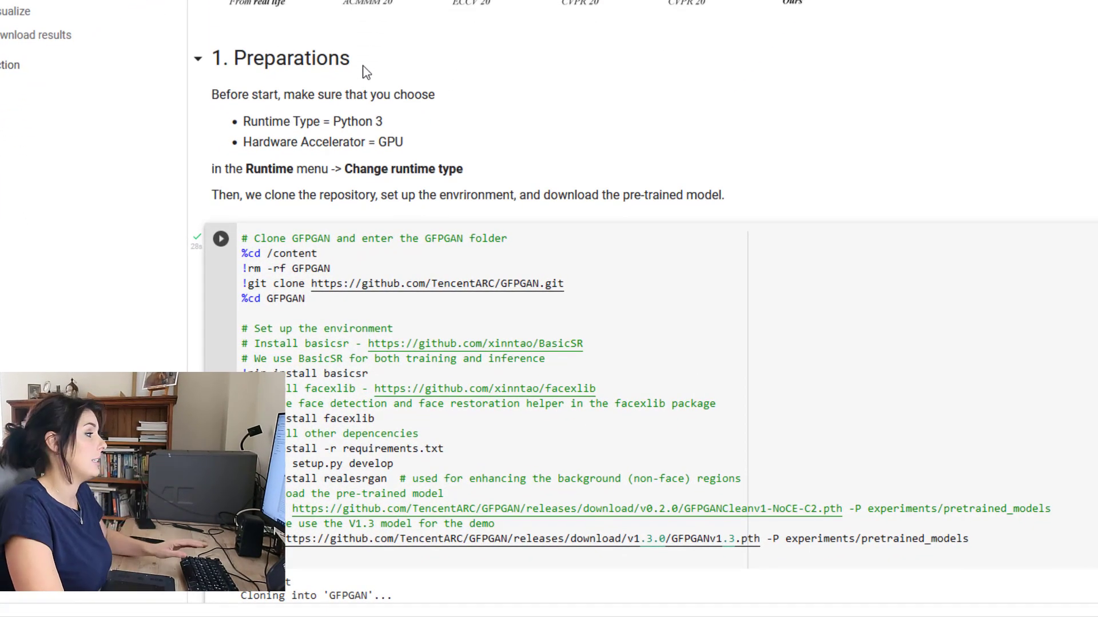
scroll(366, 71, down, 10)
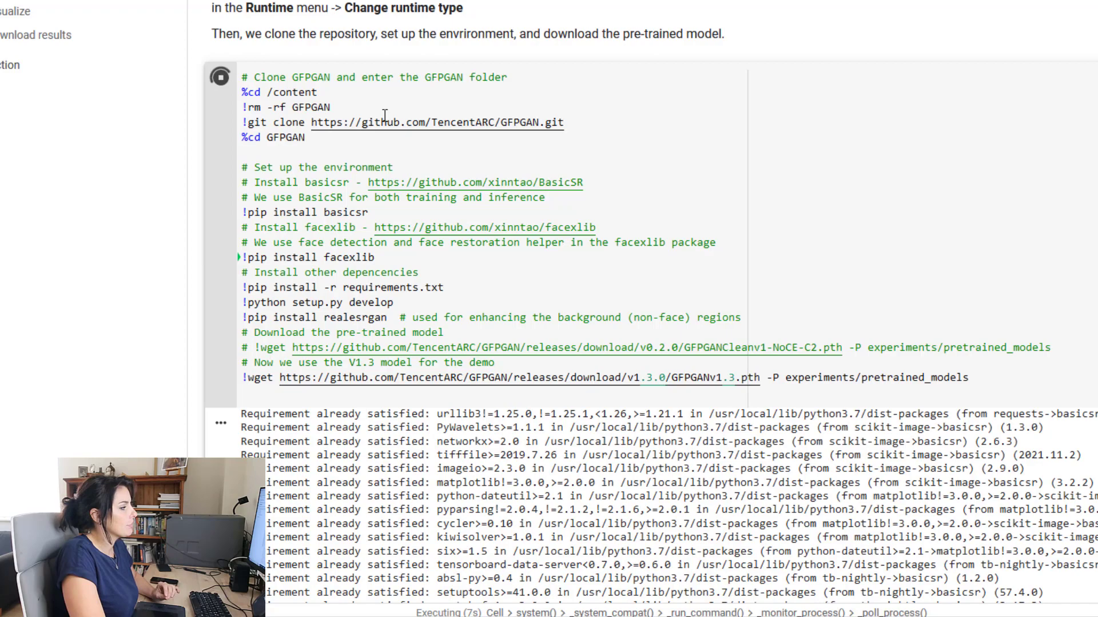
scroll(1047, 295, down, 6)
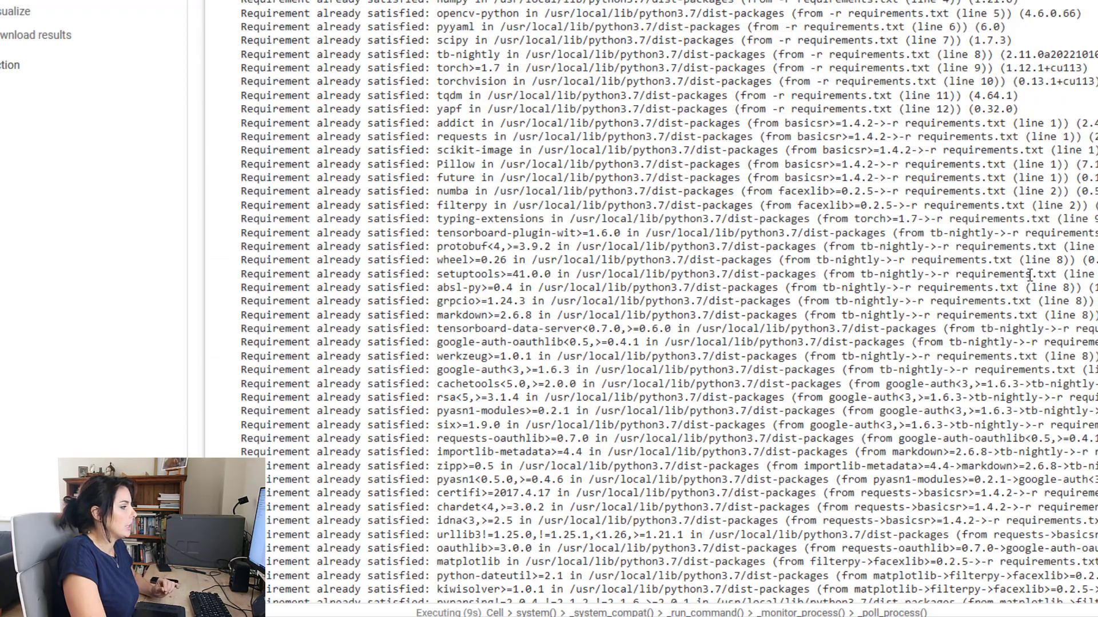
scroll(1025, 266, down, 10)
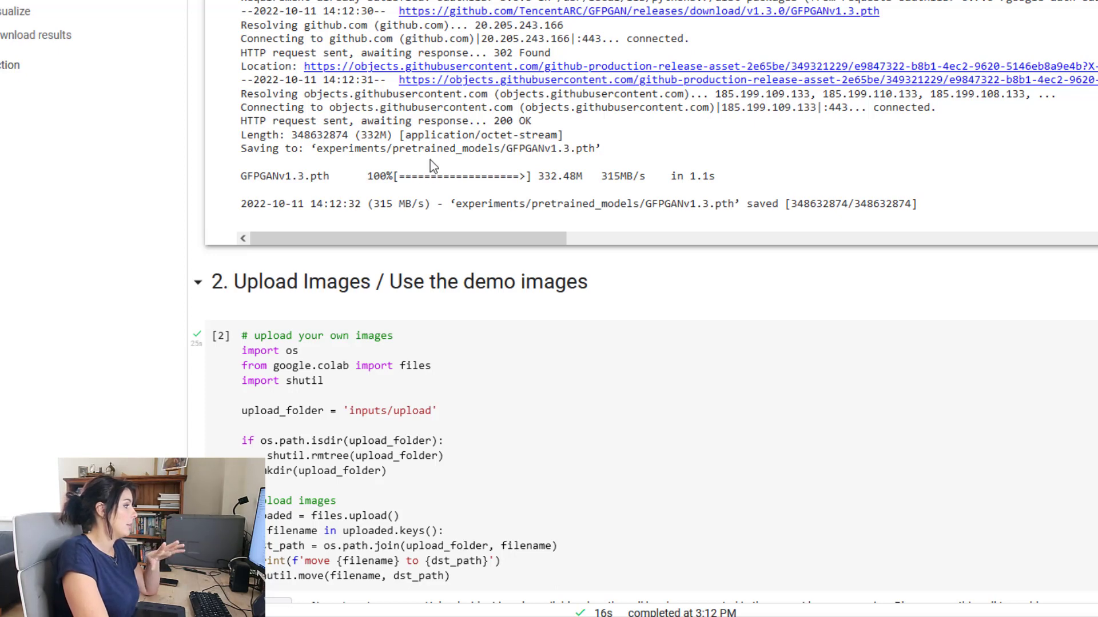
Step: Run the Upload Images cell and upload grid_0.png into inputs/upload
scroll(418, 274, down, 3)
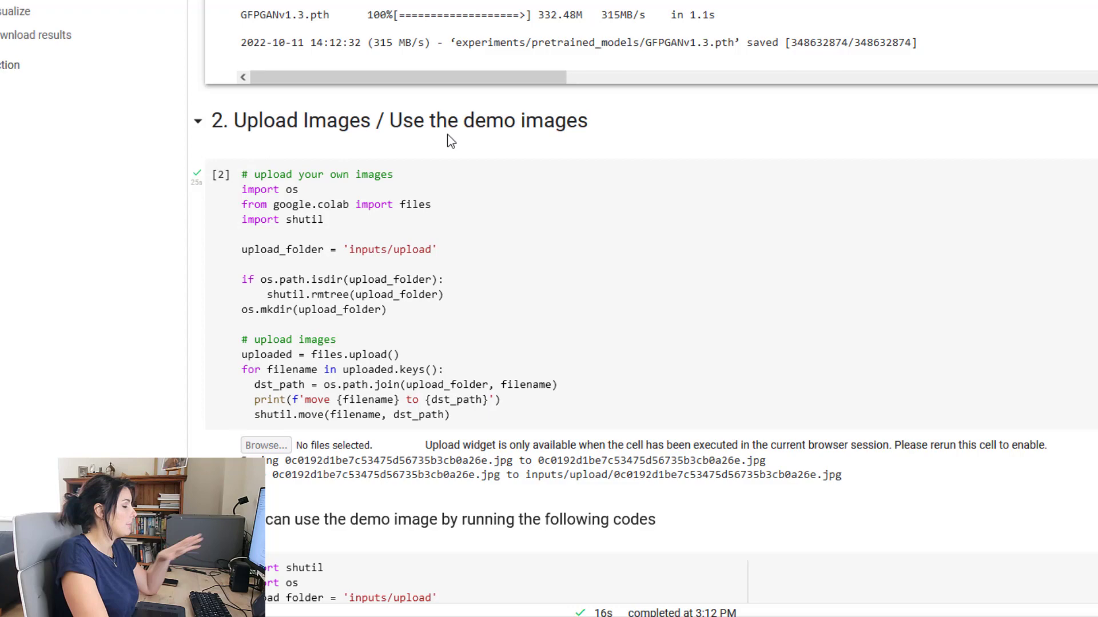
click(220, 179)
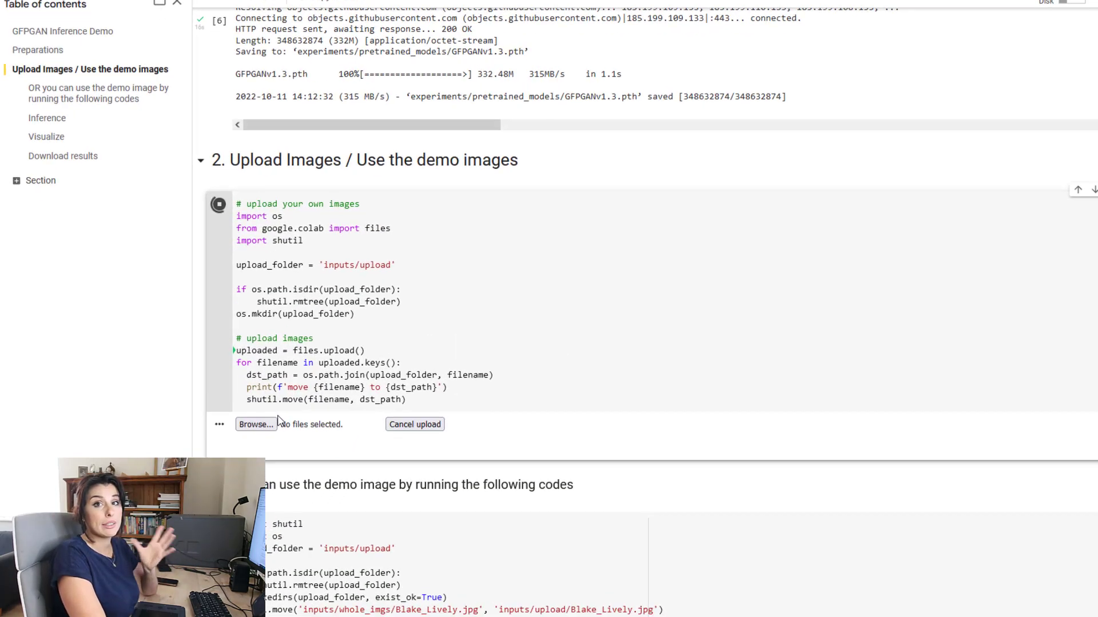
scroll(289, 360, down, 2)
click(285, 366)
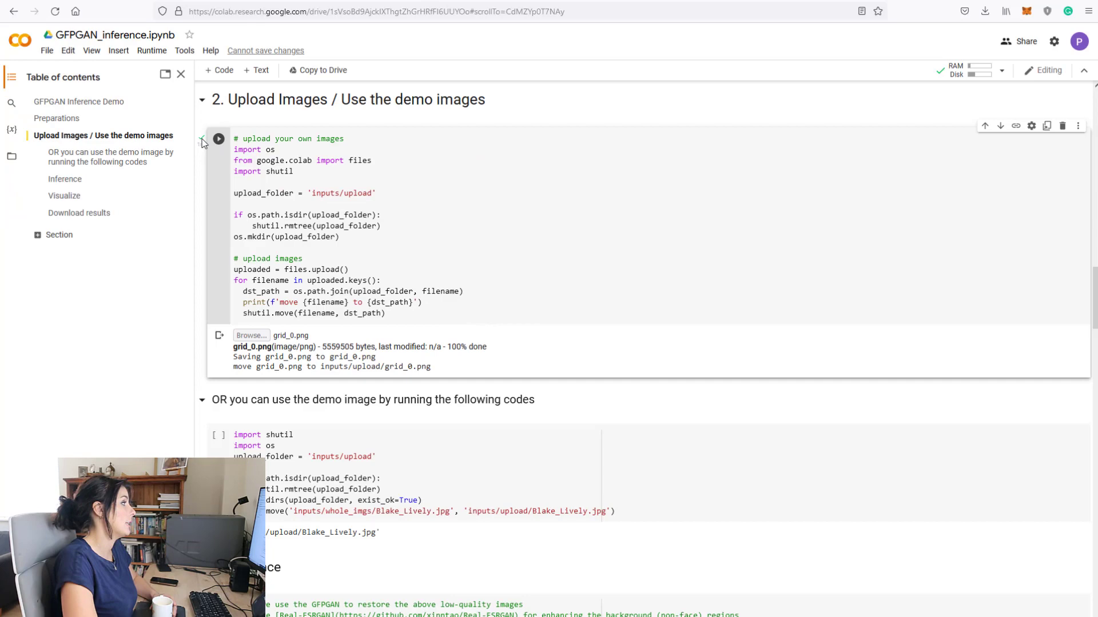
Step: Run the 3. Inference cell so GFPGAN processes all 36 tiles and saves grid_0_00.png
scroll(238, 343, down, 4)
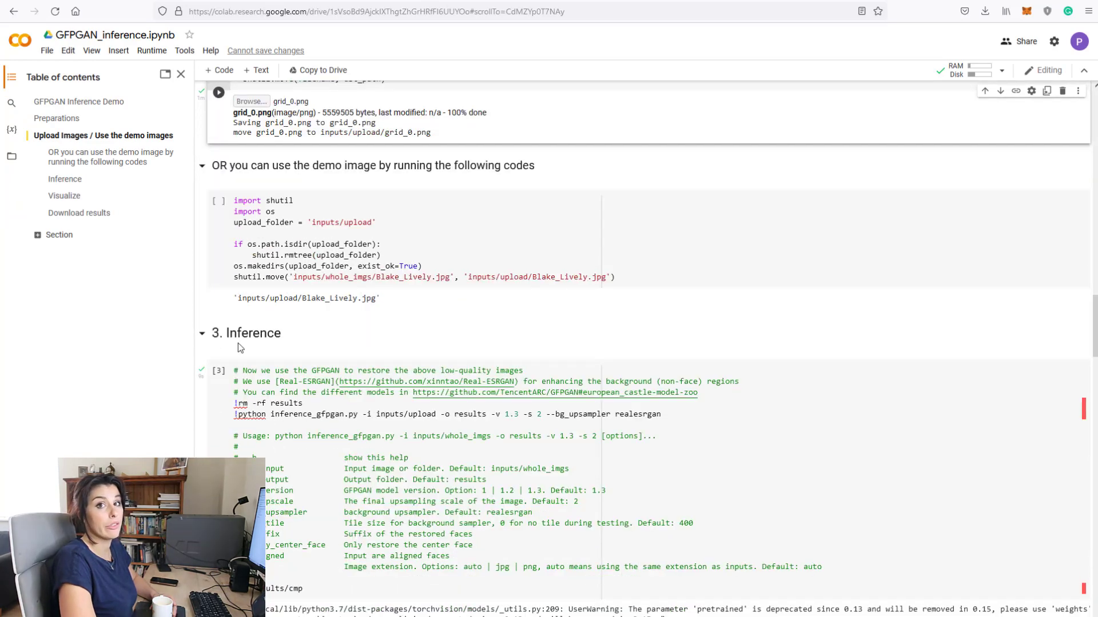
scroll(237, 344, down, 1)
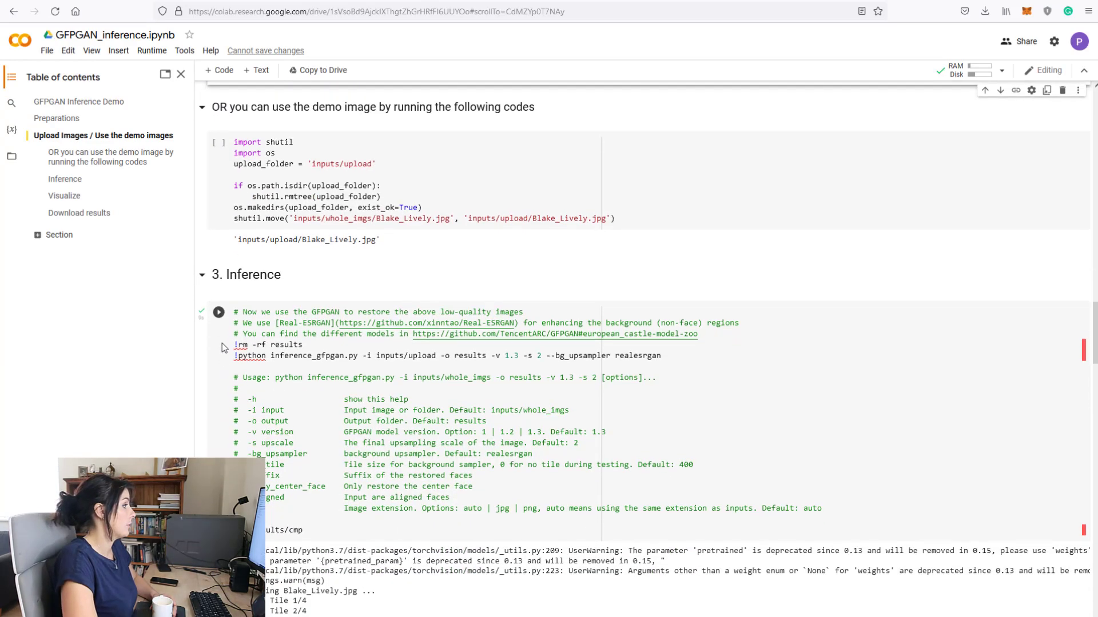
click(219, 314)
scroll(296, 351, down, 3)
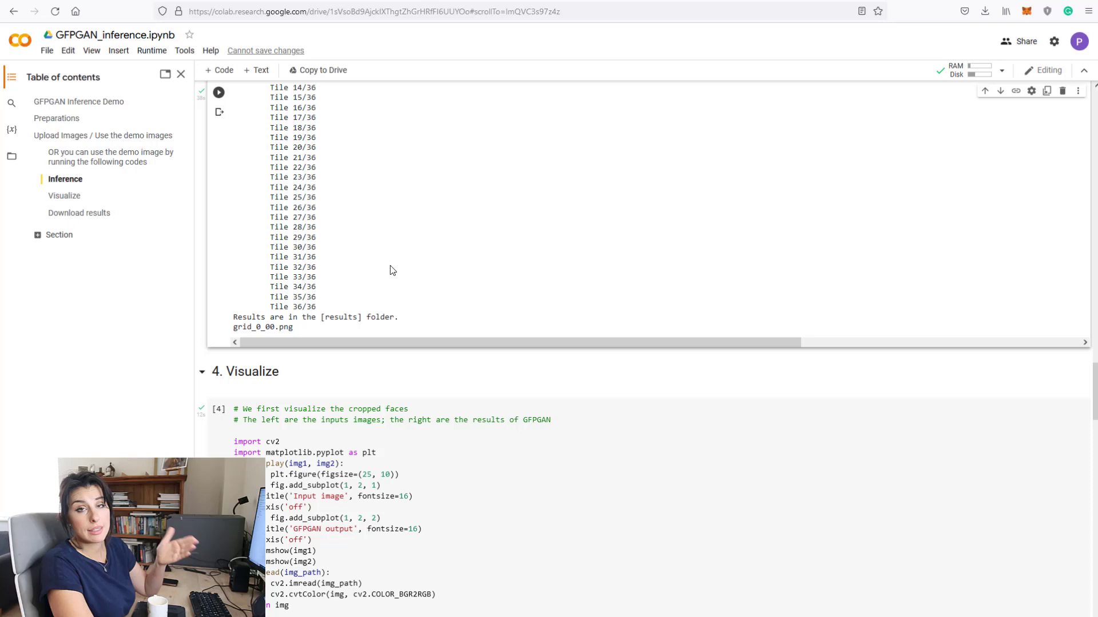
Step: Run the 4. Visualize cell and scroll down to the Input image and GFPGAN output plots
scroll(390, 251, down, 4)
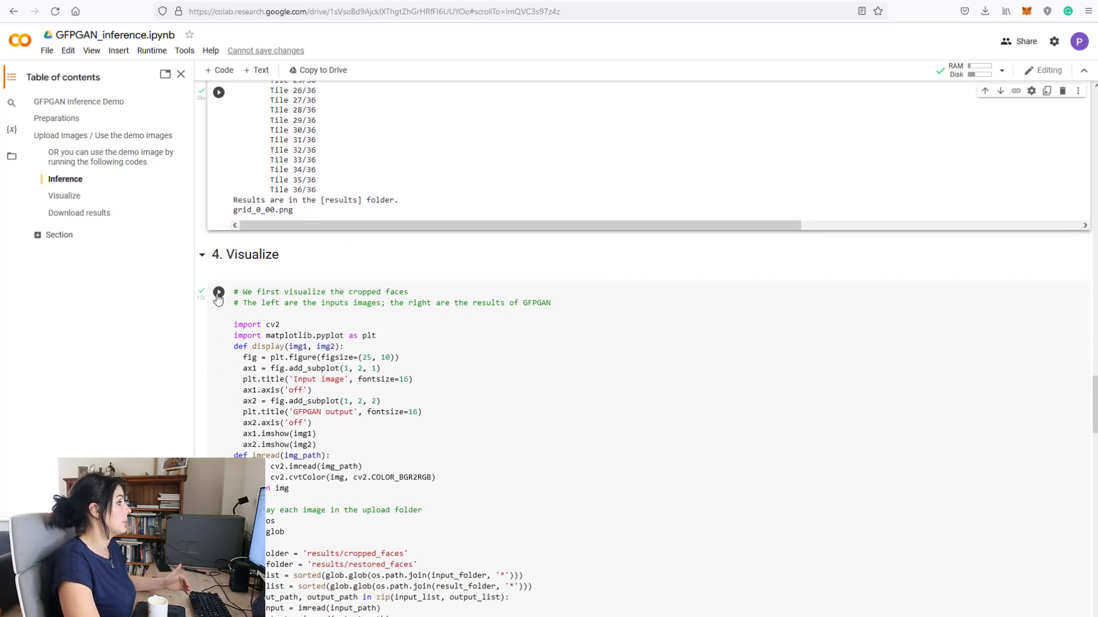
click(218, 294)
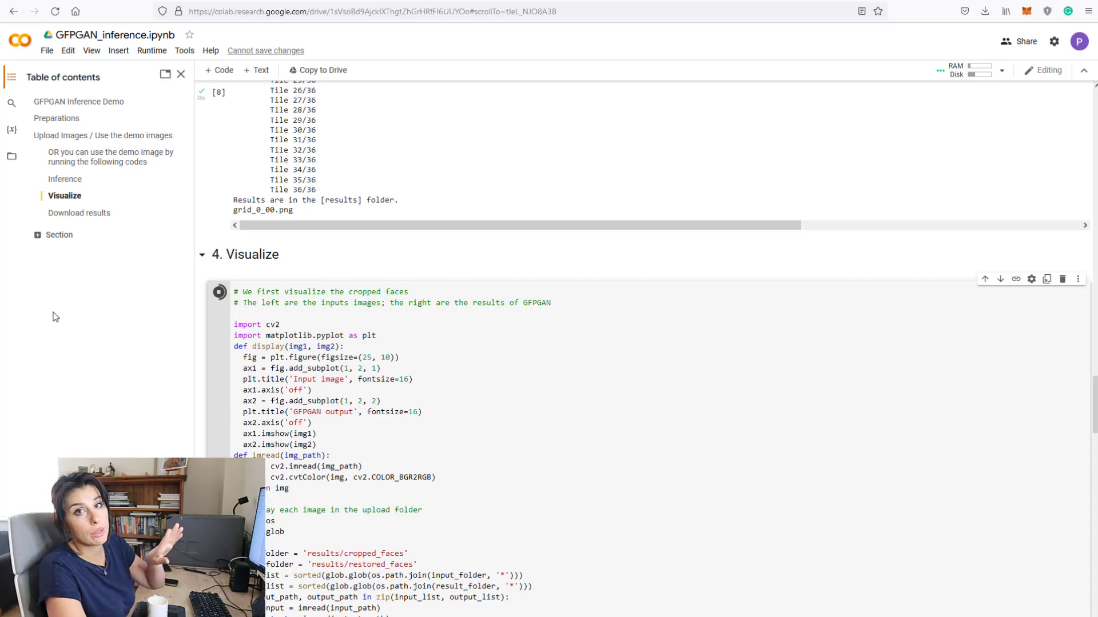
scroll(343, 271, down, 4)
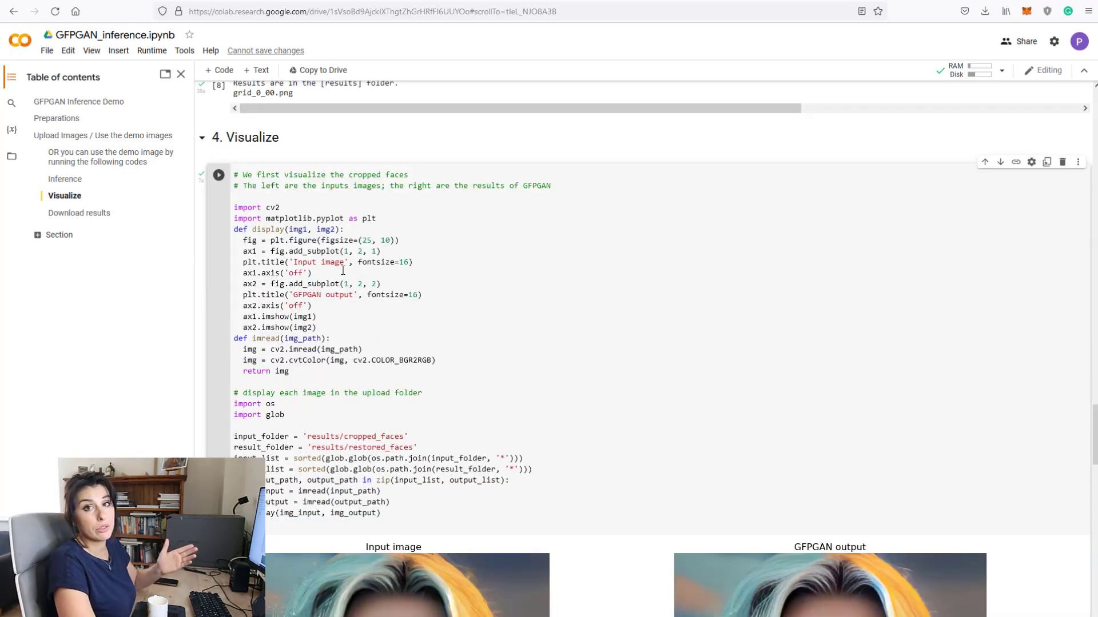
scroll(343, 271, down, 10)
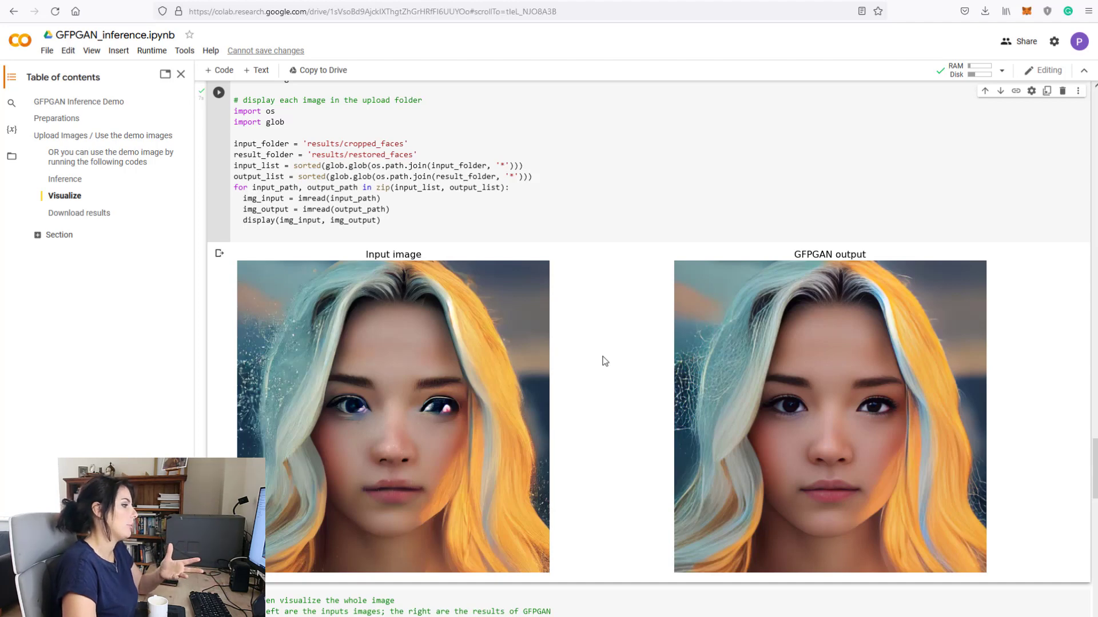
scroll(622, 382, down, 1)
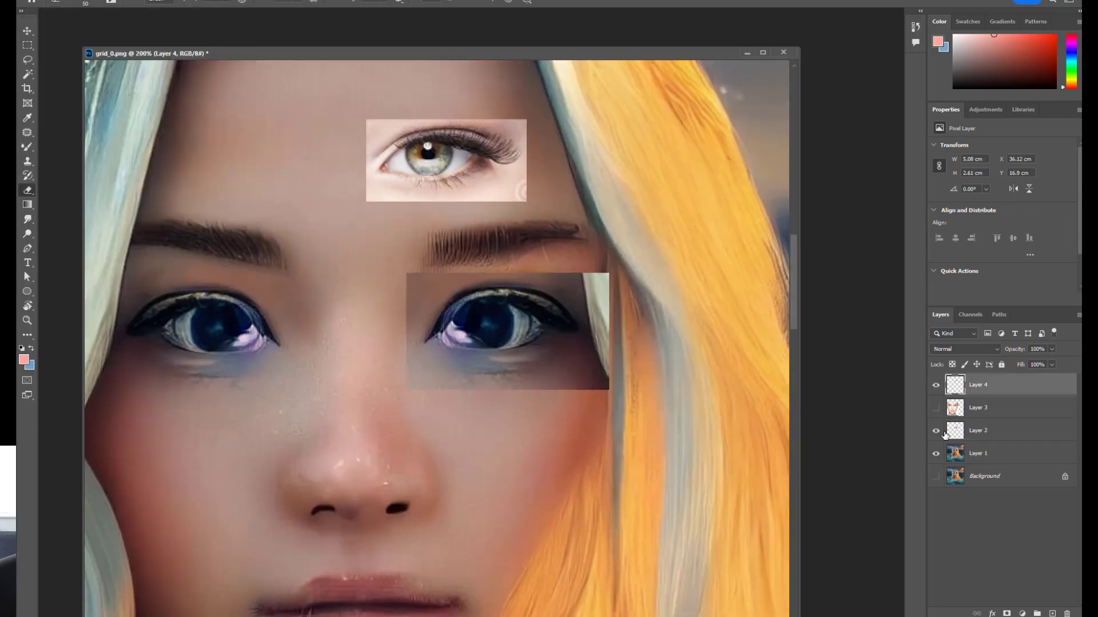
Step: Merge Layer 2 down and paint a smooth light-blue tone into the right iris
click(944, 435)
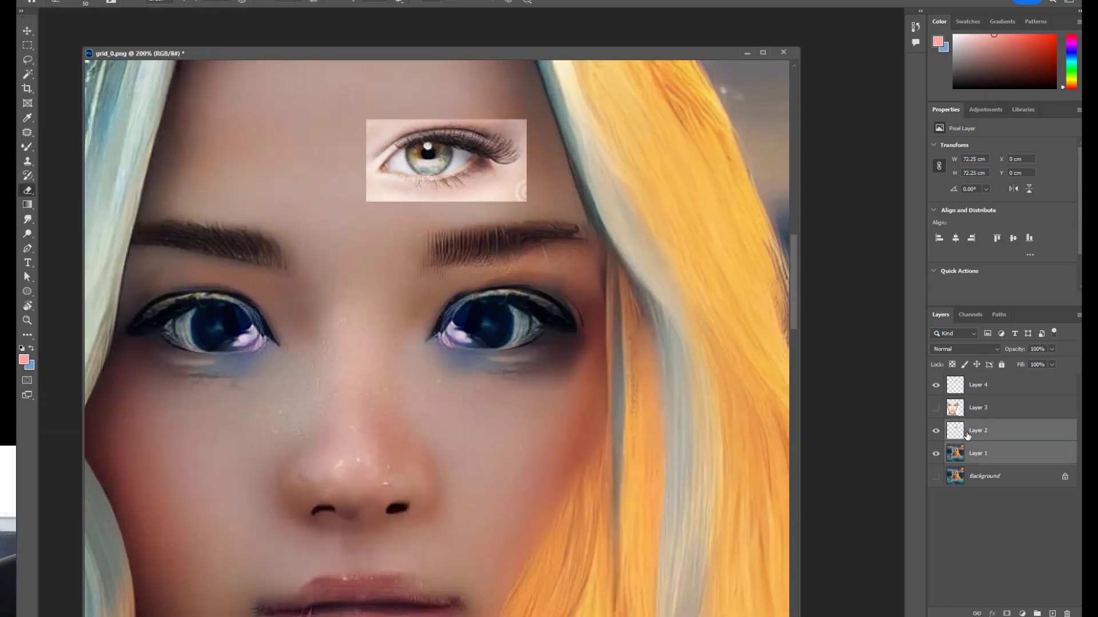
key(ctrl+e)
key(b)
mouse_move(457, 320)
mouse_down()
mouse_move(523, 323)
mouse_move(466, 320)
mouse_move(529, 326)
mouse_move(506, 329)
mouse_move(506, 343)
mouse_move(549, 352)
mouse_up()
alt+click(486, 331)
right_click(26, 147)
click(57, 183)
Step: Paint and blend darker lashes and pink skin beneath the right eye
alt+click(457, 337)
key(shift+b)
alt+click(558, 313)
click(344, 3)
key(shift+b)
mouse_move(472, 335)
mouse_down()
mouse_move(455, 323)
mouse_move(480, 352)
mouse_up()
alt+click(446, 343)
mouse_move(435, 320)
mouse_down()
mouse_move(449, 355)
mouse_move(457, 340)
mouse_up()
Step: Paint a white catchlight into the right iris
key(shift+b)
alt+click(527, 337)
alt+click(452, 336)
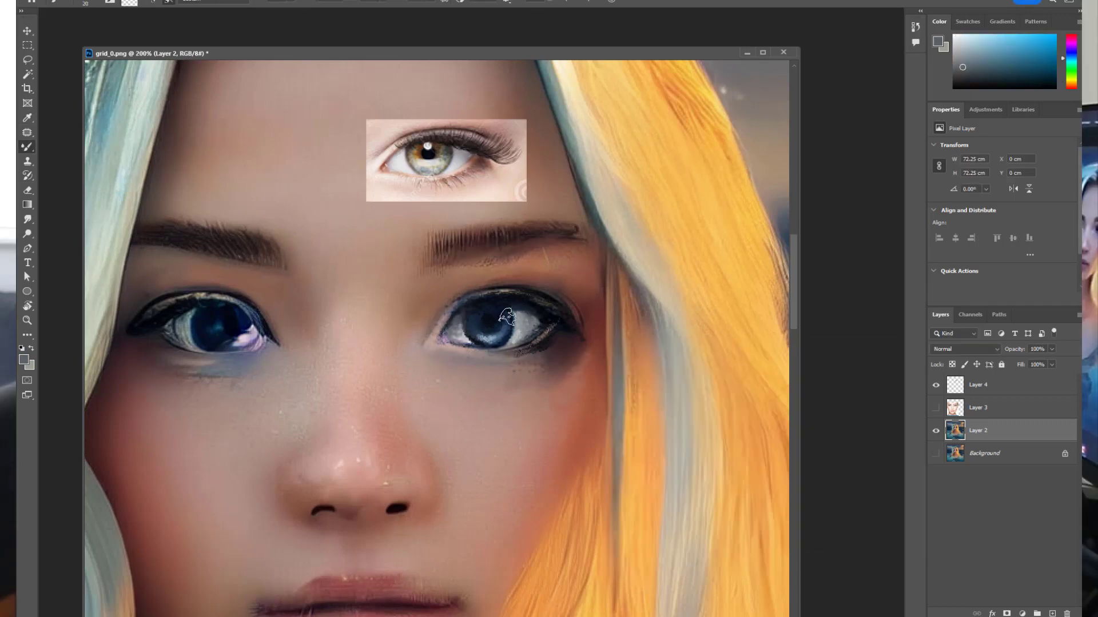
key(shift+b)
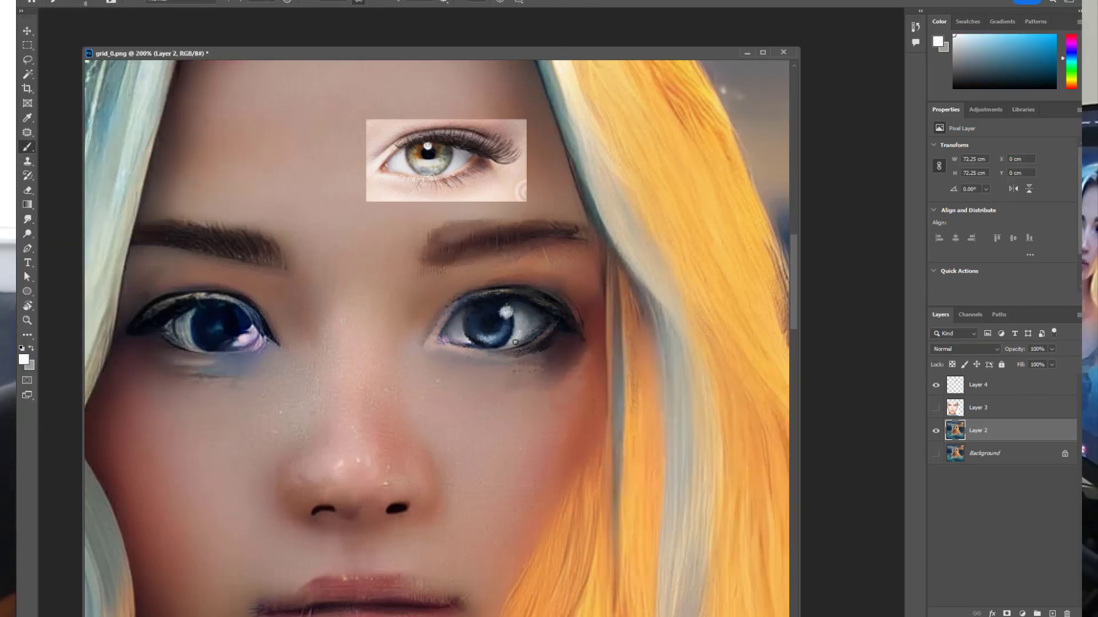
alt+click(518, 334)
Step: Sample a pink skin tone and a dark red, then zoom closer on the right eye
scroll(517, 334, down, 2)
click(500, 266)
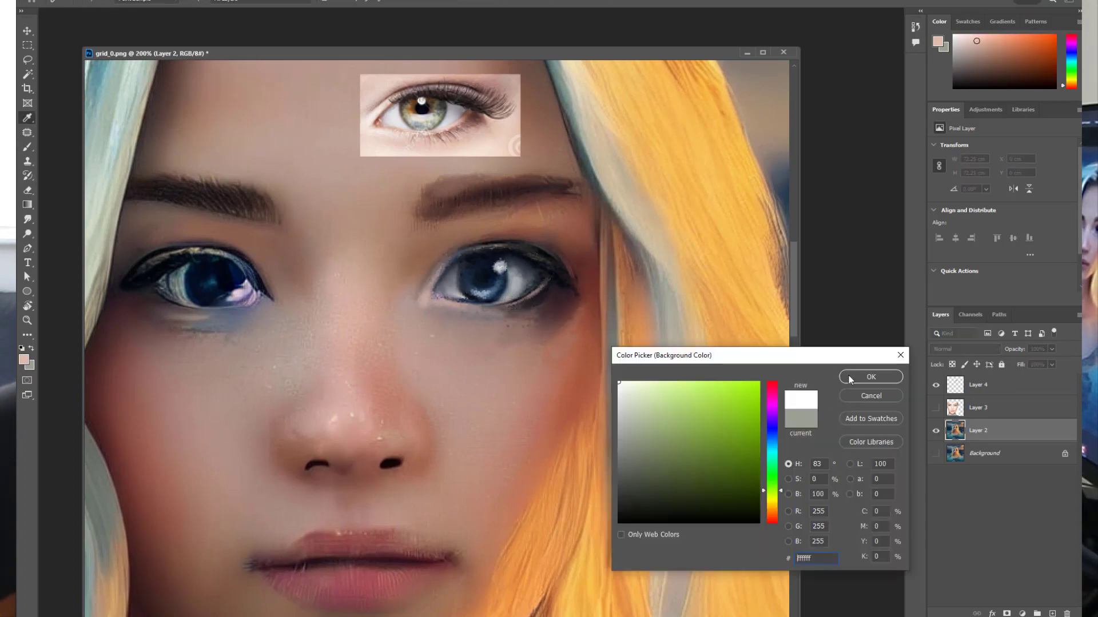
alt+click(539, 256)
key(ctrl+plus)
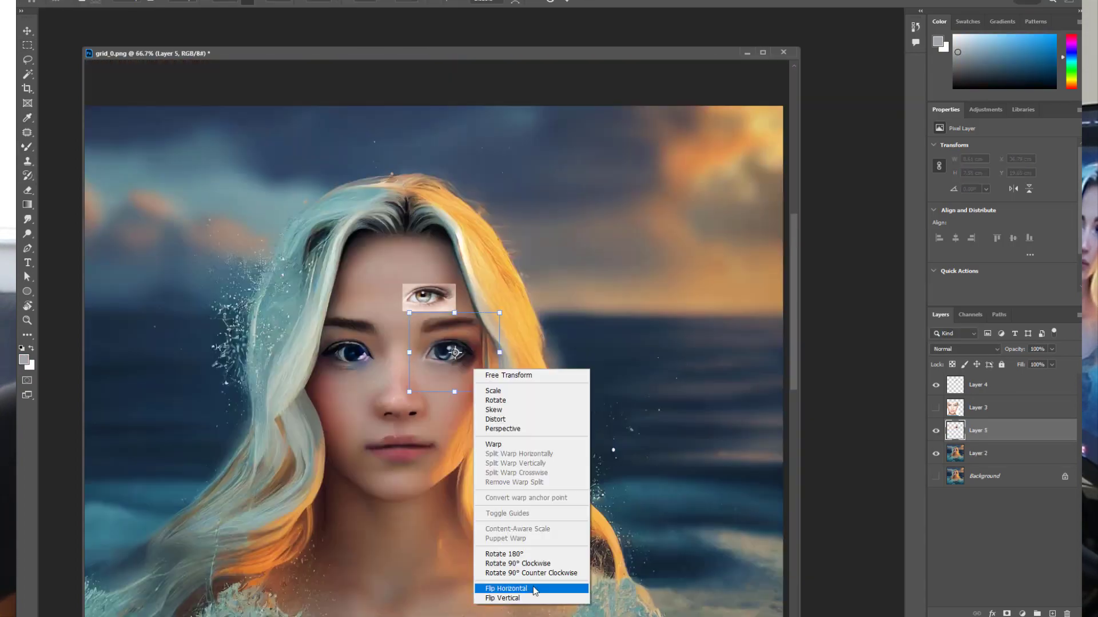
Step: Merge Layer 5 down and zoom in on the face
key(Escape)
key(ctrl+e)
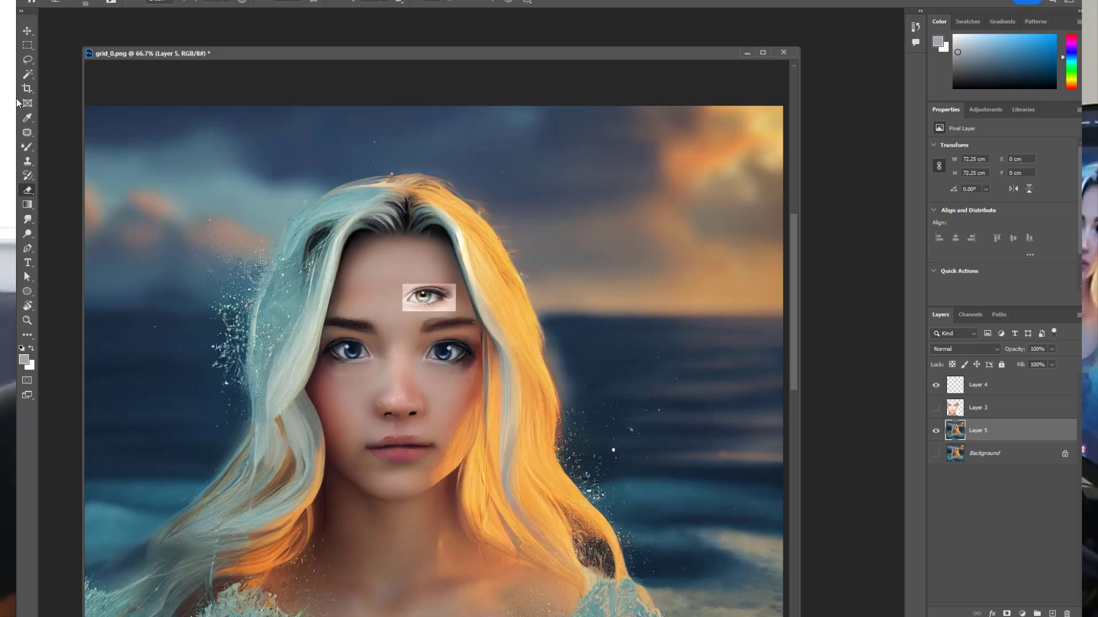
key(b)
key(ctrl+plus)
key(ctrl+plus)
Step: Smudge the upper lip edge into the surrounding skin with a small soft brush
key(x)
alt+click(371, 408)
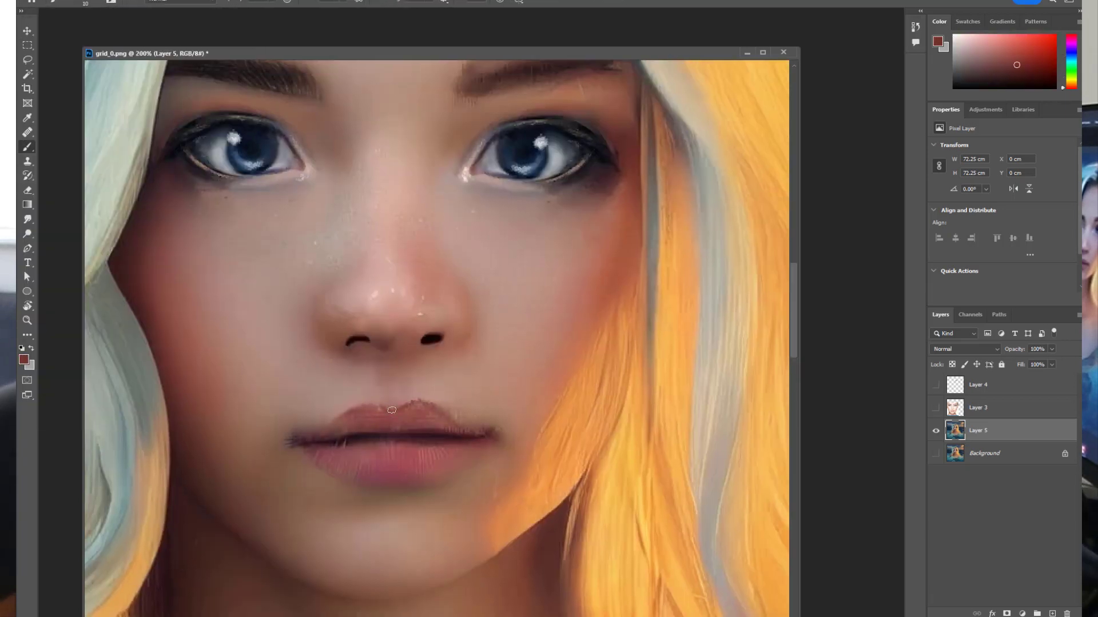
right_click(435, 343)
click(77, 226)
drag(395, 417, 400, 408)
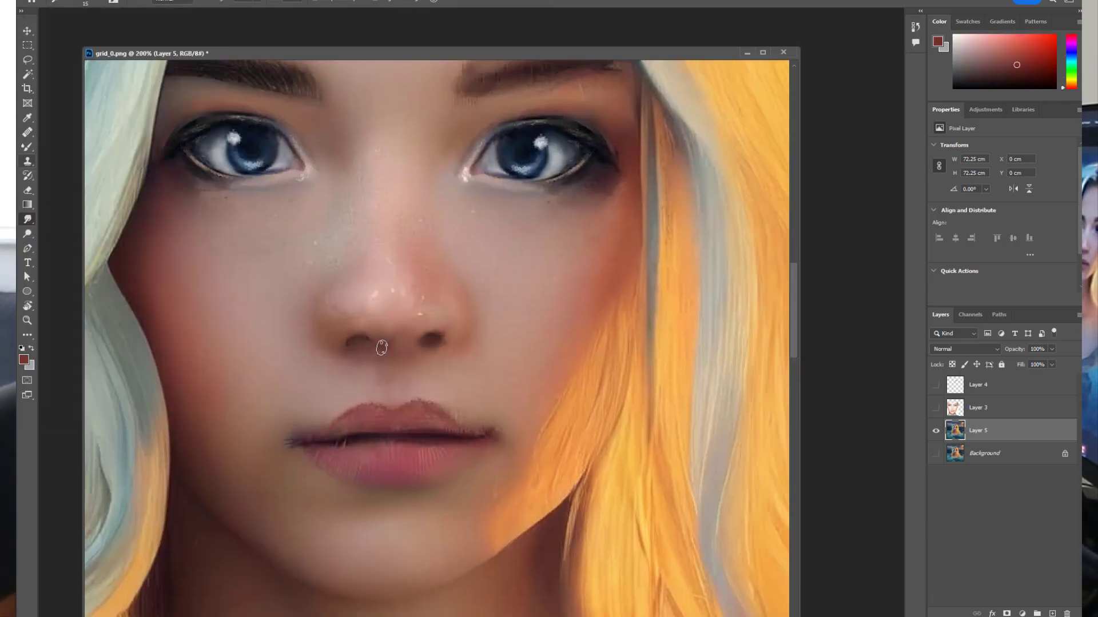